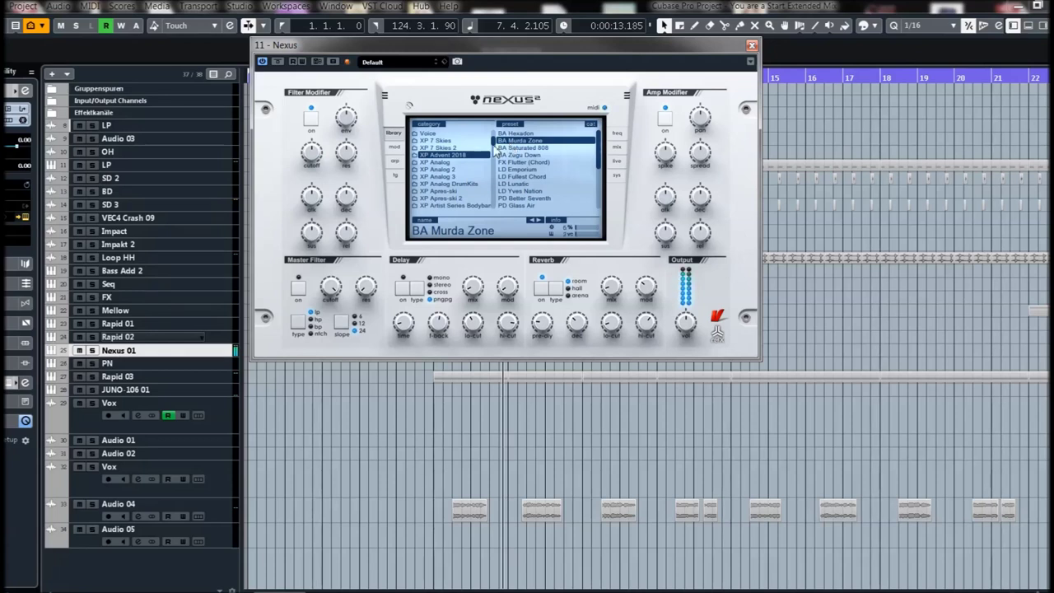
# Vary the filter cutoff on BA Murda Zone and audition the presets BA Saturated 808, BA Zugu Down and FX Flutter (Chord)
pyautogui.moveTo(312, 152); pyautogui.dragTo(321, 125)
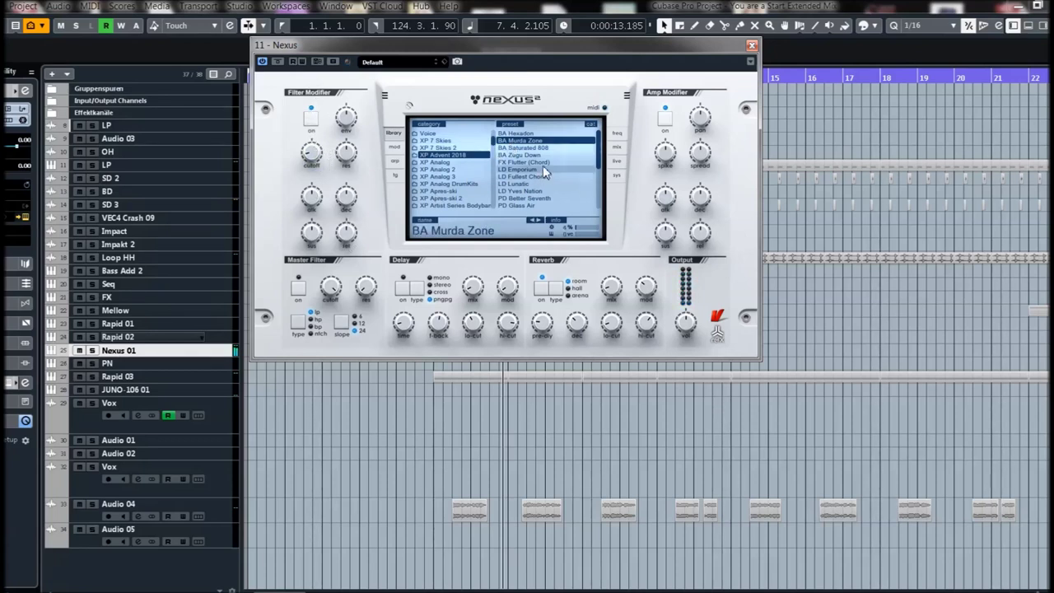
pyautogui.click(524, 149)
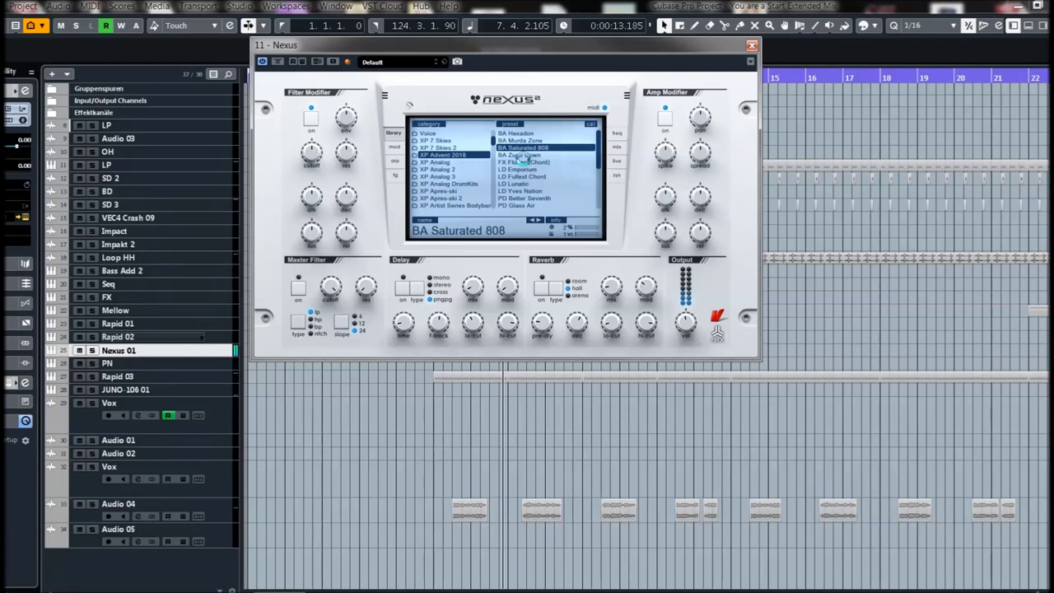
pyautogui.click(522, 155)
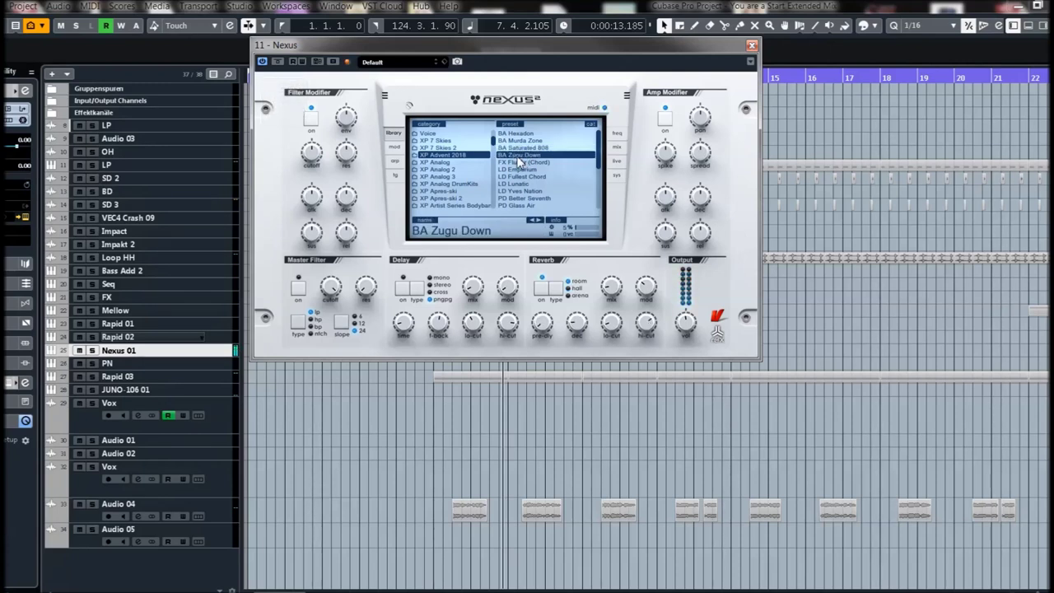
pyautogui.click(519, 162)
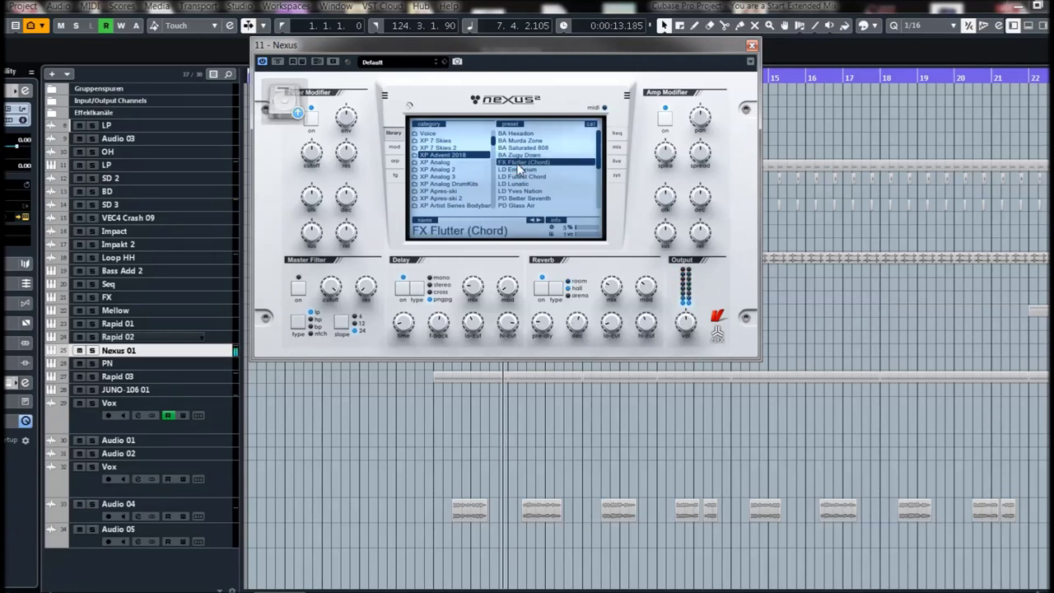
pyautogui.moveTo(312, 134)
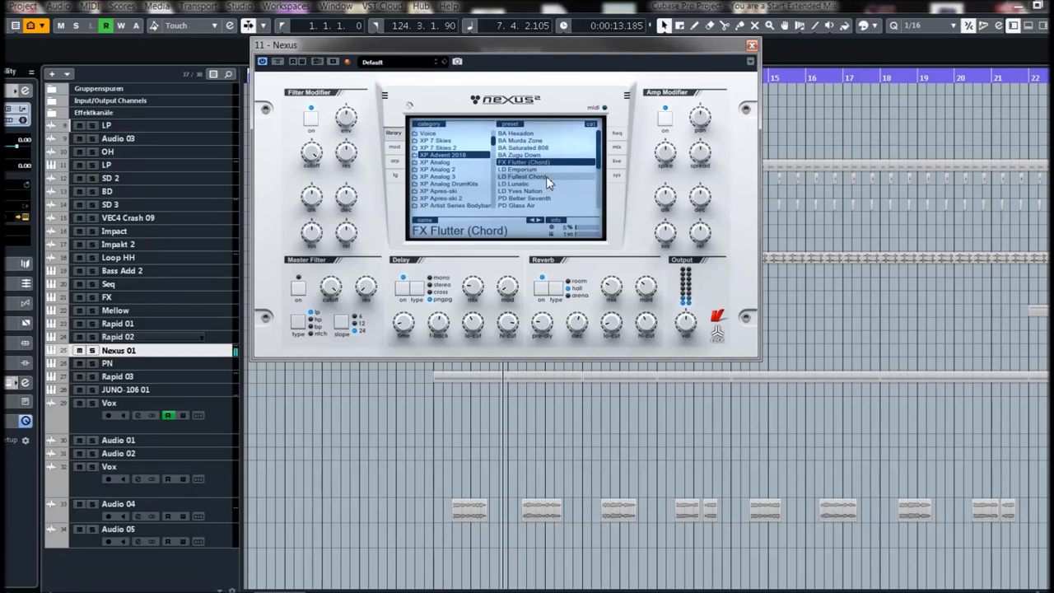
# Audition the lead presets LD Emporium, LD Fullest Chord, LD Lunatic and LD Yves Nation in turn
pyautogui.click(520, 170)
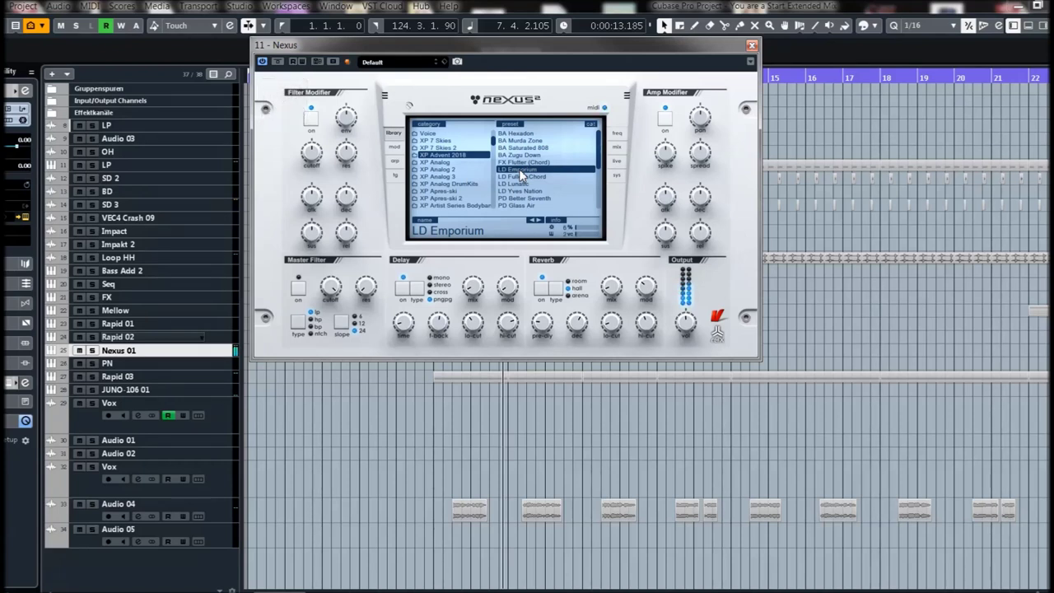
pyautogui.click(521, 177)
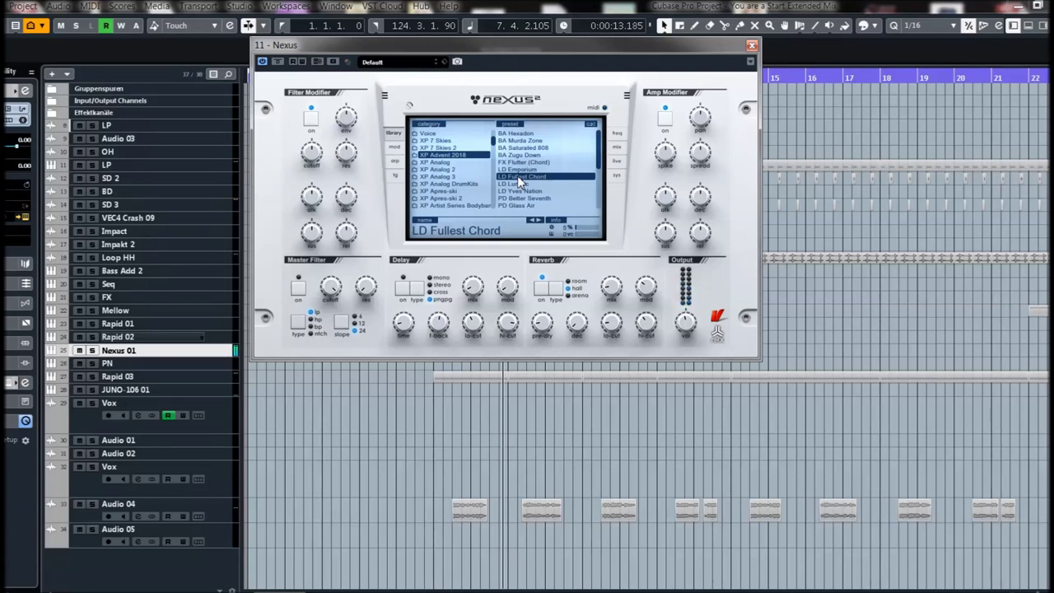
pyautogui.click(519, 183)
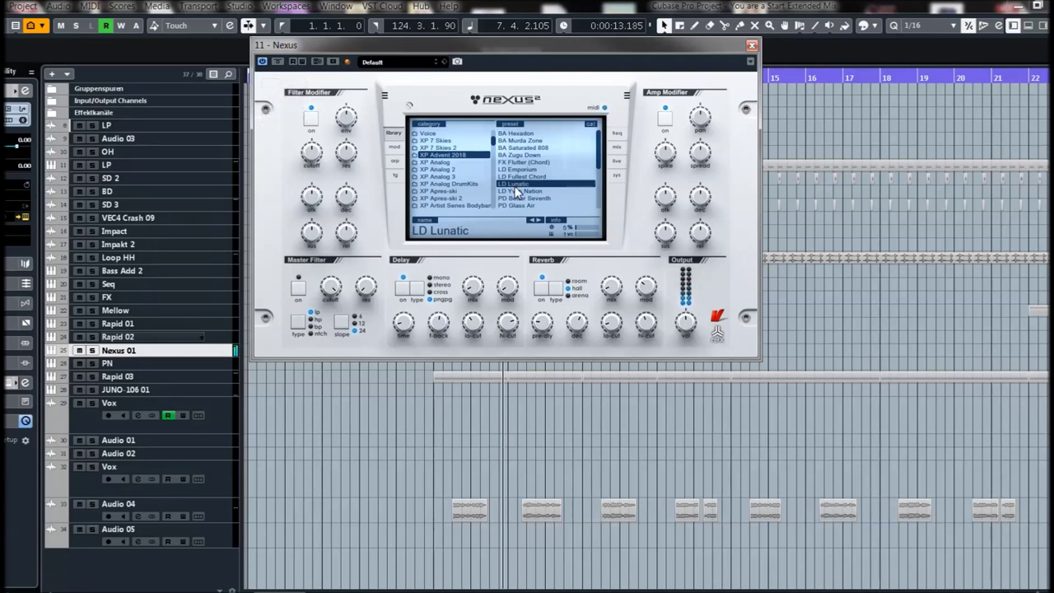
pyautogui.click(518, 191)
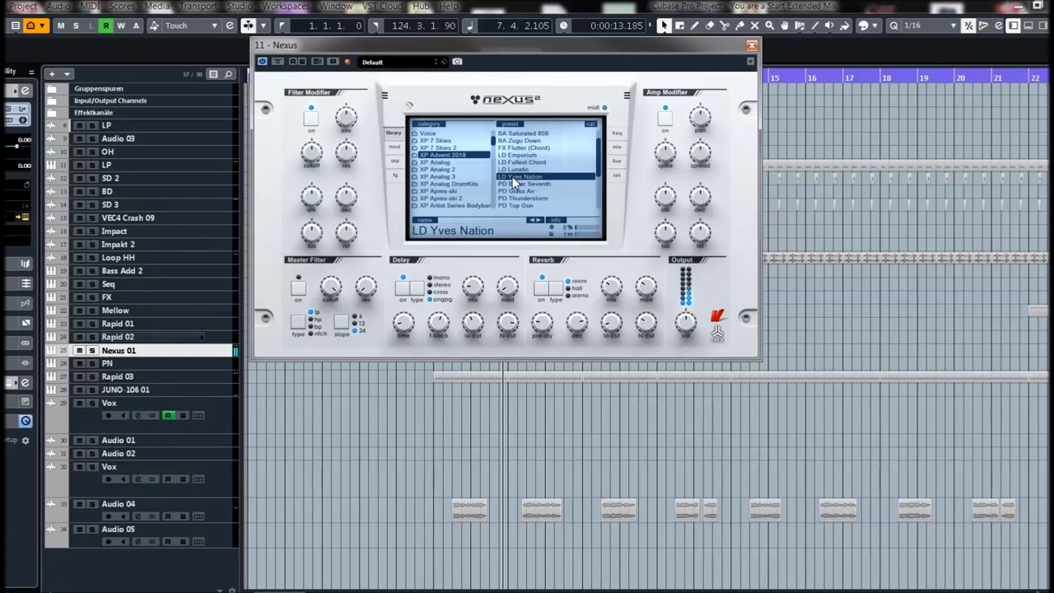
# Audition the pad presets PD Better Seventh, PD Glass Air, PD Thunderstorm and PD Top Gun in turn
pyautogui.click(514, 184)
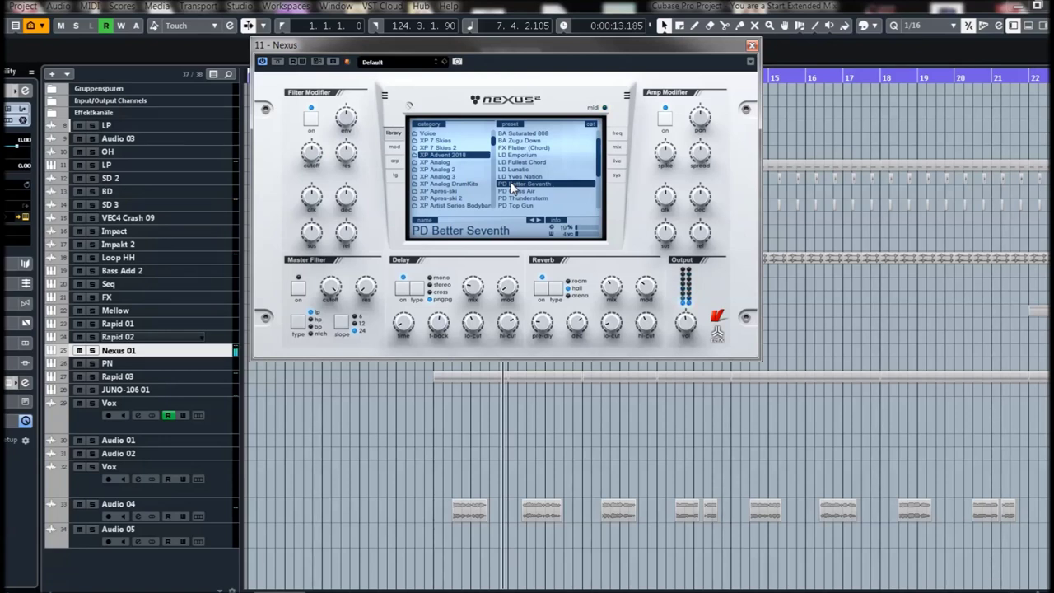
pyautogui.scroll(-2, 527, 178)
pyautogui.click(536, 155)
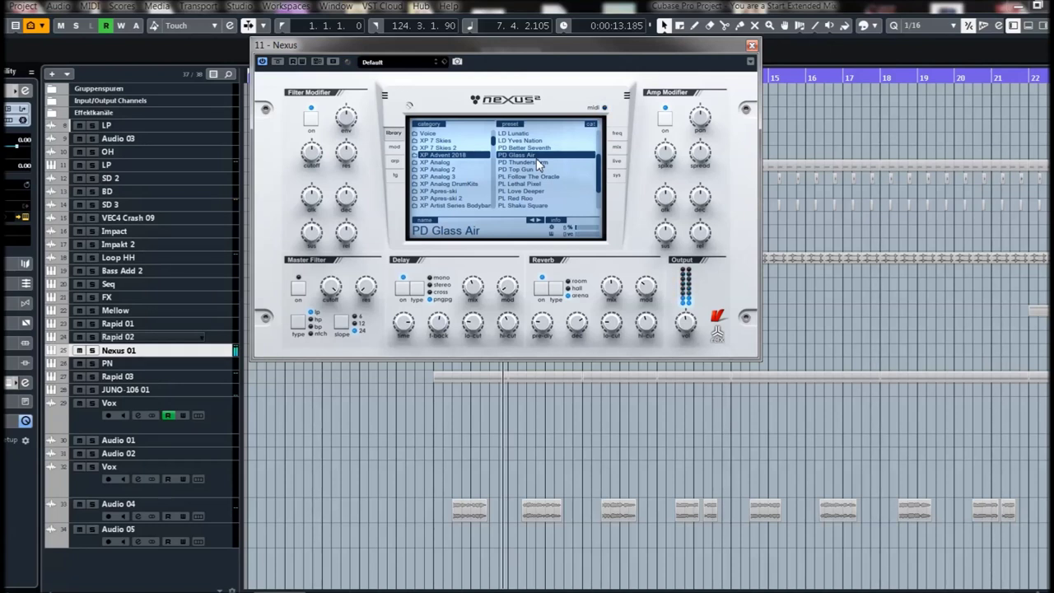
pyautogui.click(525, 164)
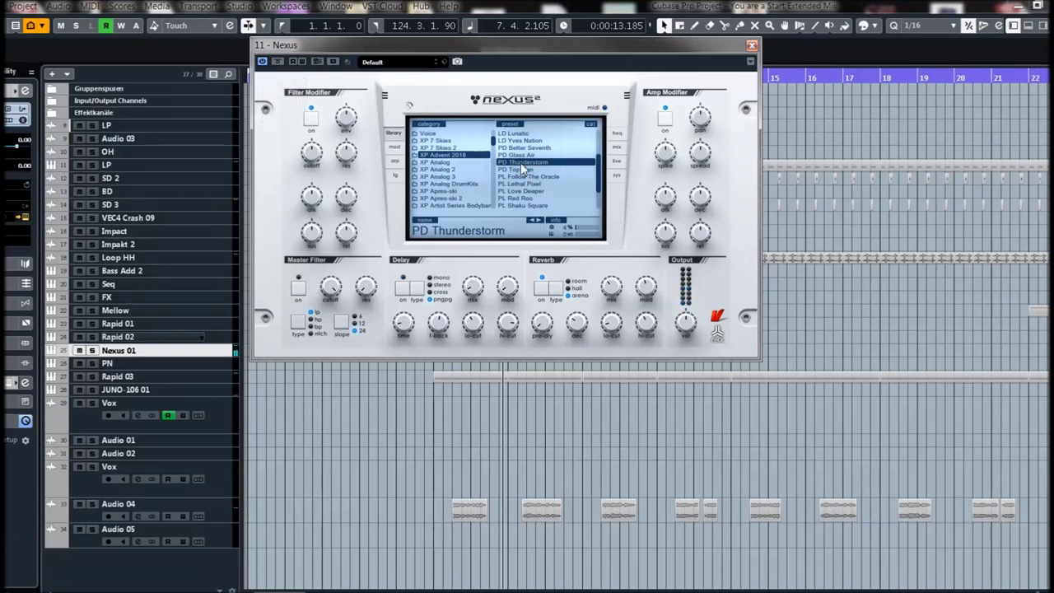
pyautogui.click(519, 169)
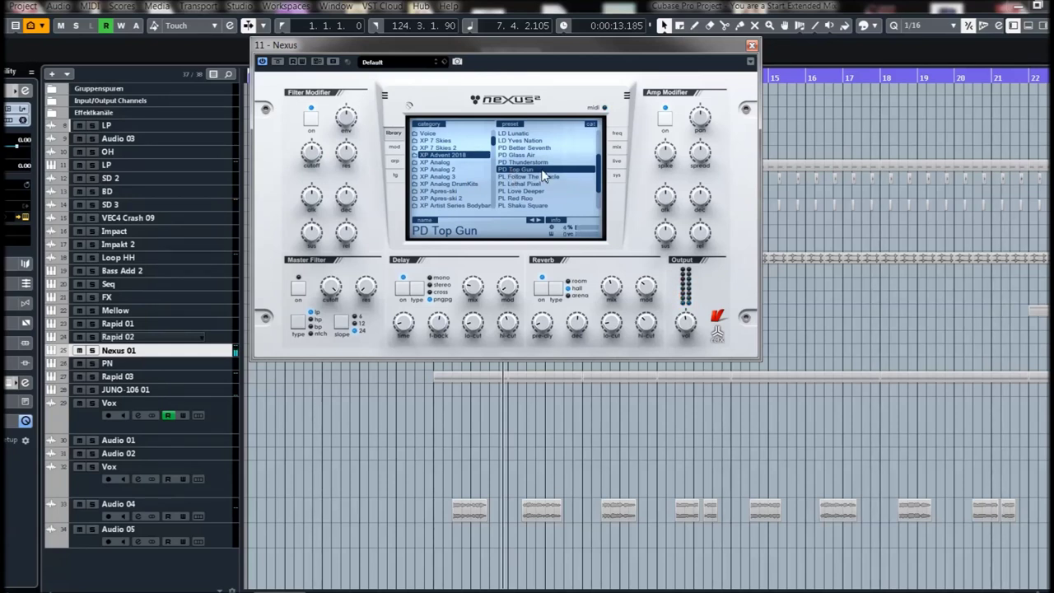
pyautogui.rightClick(537, 169)
pyautogui.click(527, 193)
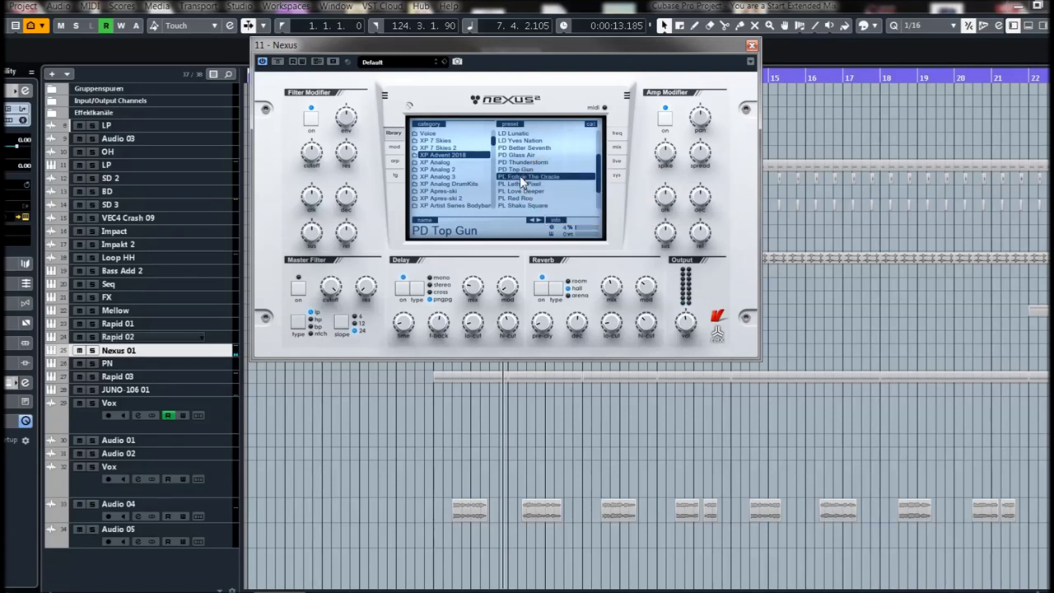
# Load the preset PL Follow The Oracle and add it to Favorites: SLG
pyautogui.click(522, 177)
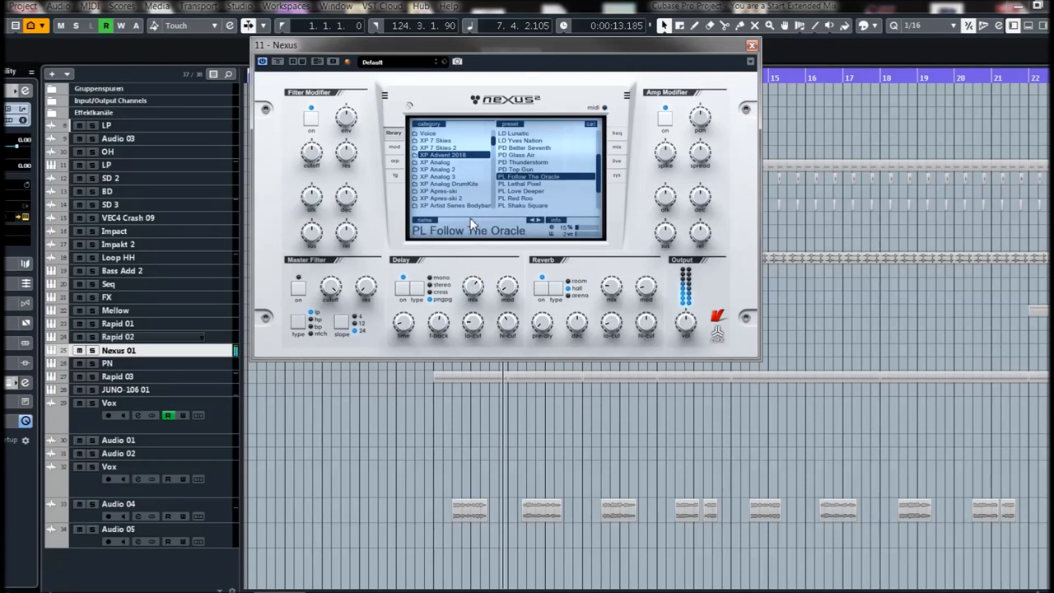
pyautogui.moveTo(441, 322)
pyautogui.moveTo(440, 322); pyautogui.dragTo(391, 239)
pyautogui.rightClick(509, 183)
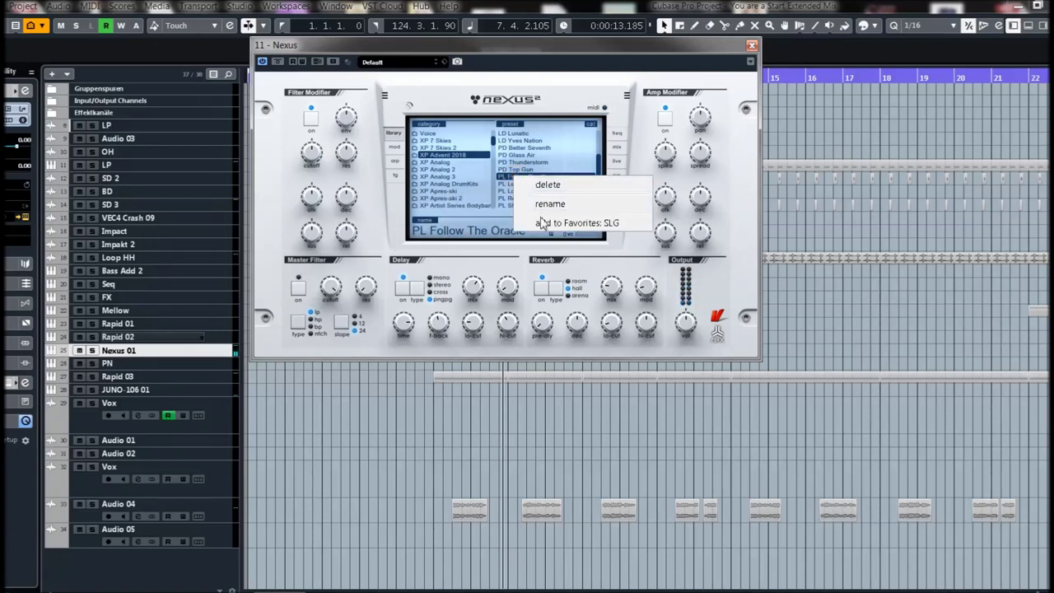
pyautogui.click(536, 223)
# Audition PL Lethal Pixel and PL Love Deeper, adding PL Love Deeper to Favorites: SLG
pyautogui.click(523, 186)
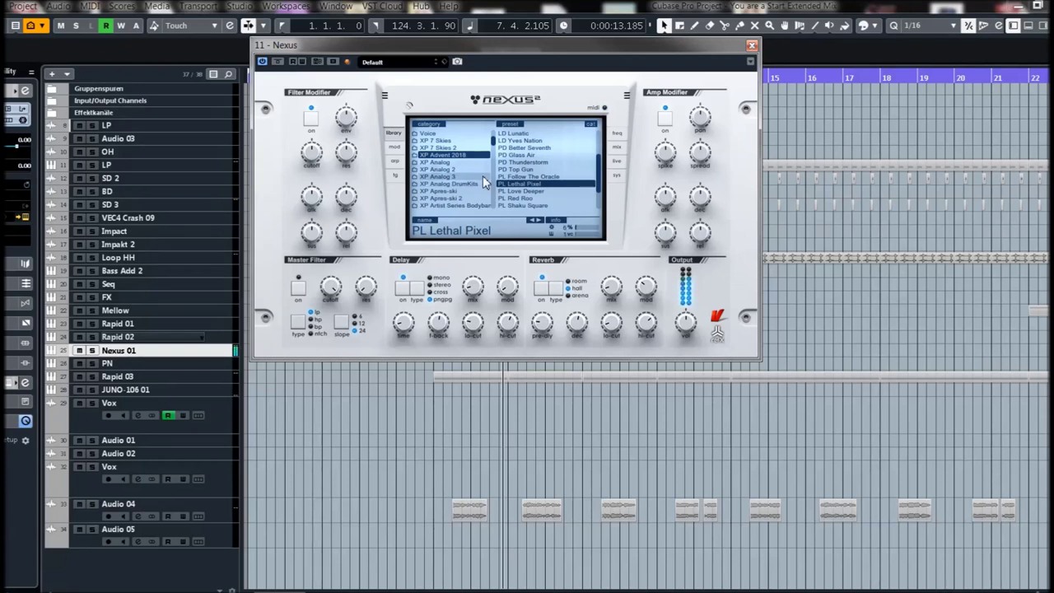
pyautogui.click(518, 192)
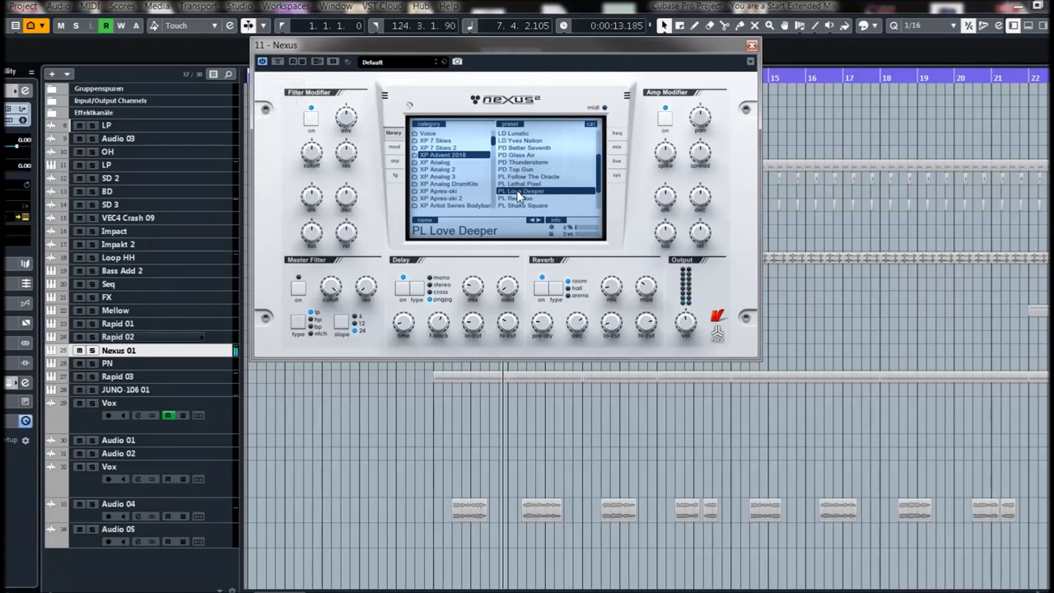
pyautogui.rightClick(518, 192)
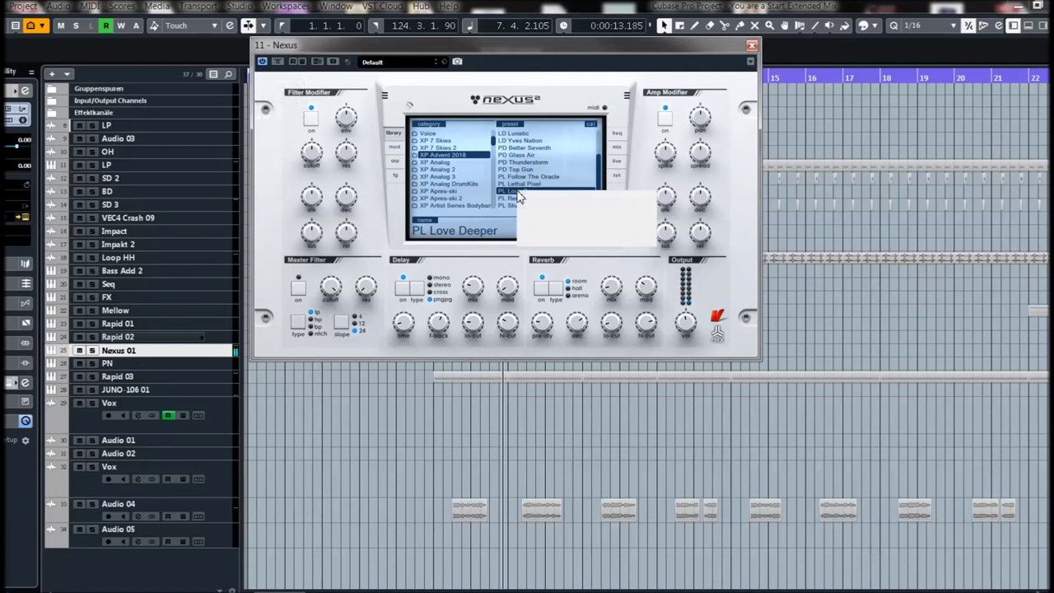
pyautogui.click(607, 235)
# Try to load the pluck preset PL Red Roo
pyautogui.scroll(-2, 521, 198)
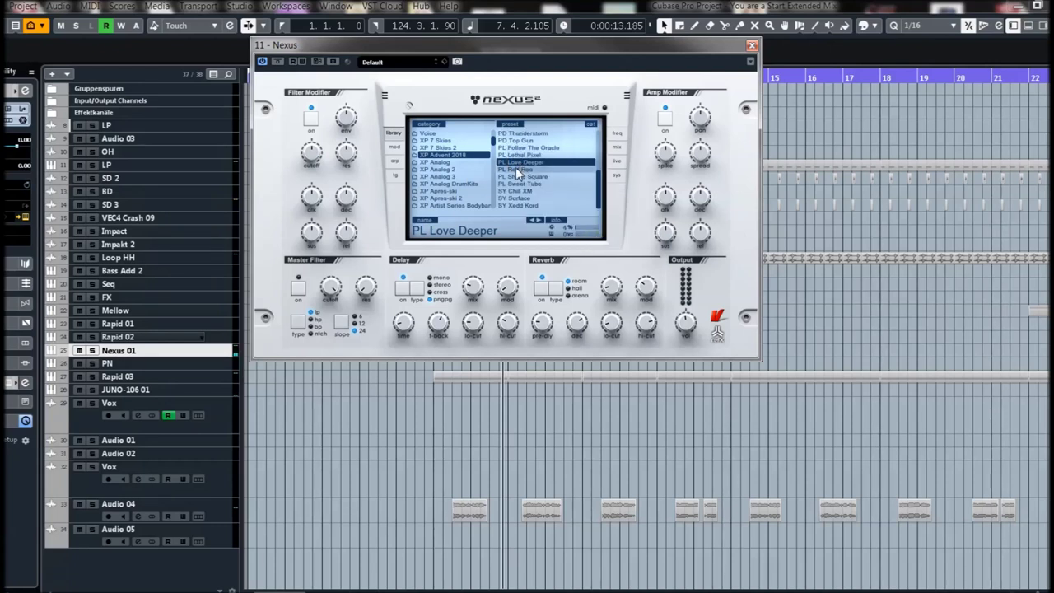
pyautogui.click(517, 170)
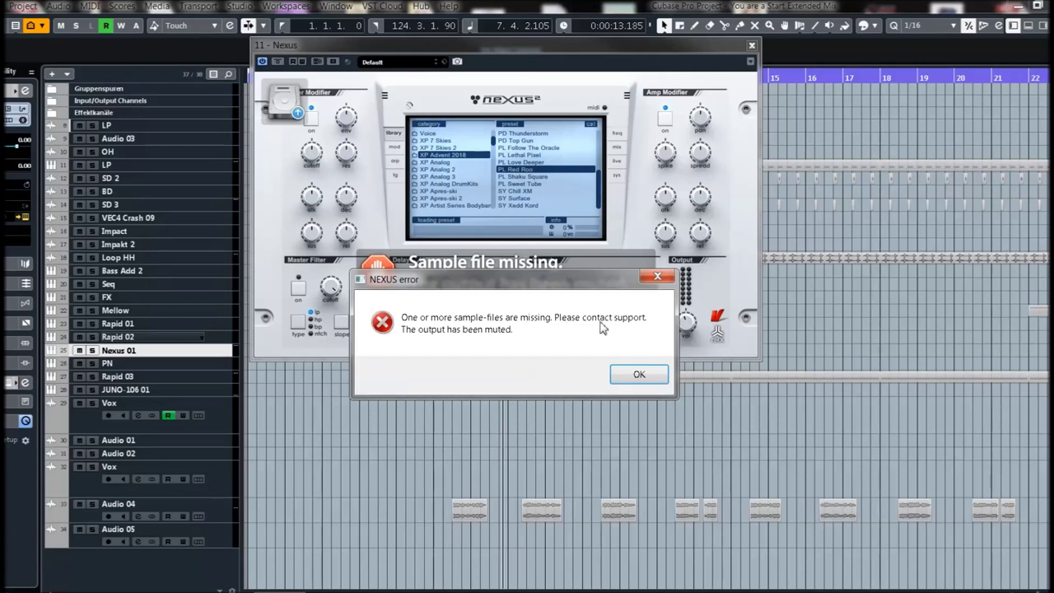
pyautogui.click(640, 375)
# Load the preset PL Shaku Square and add it to Favorites: SLG
pyautogui.click(522, 177)
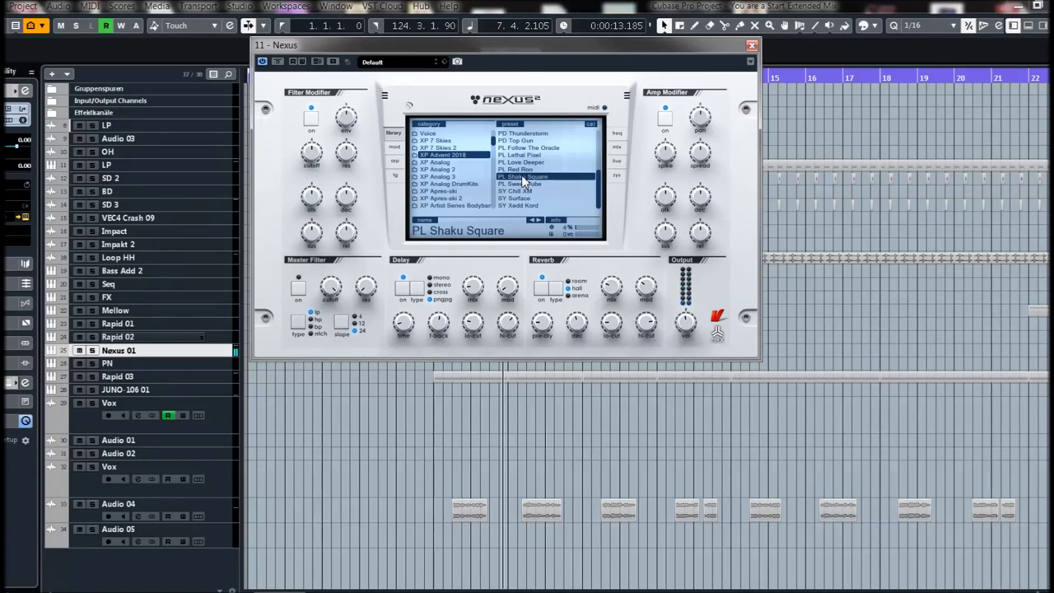
pyautogui.rightClick(523, 182)
pyautogui.click(567, 229)
# Audition PL Sweet Tube, SY Chill XM, SY Surface and SY Xedd Kord, varying the filter cutoff on SY Xedd Kord
pyautogui.click(518, 185)
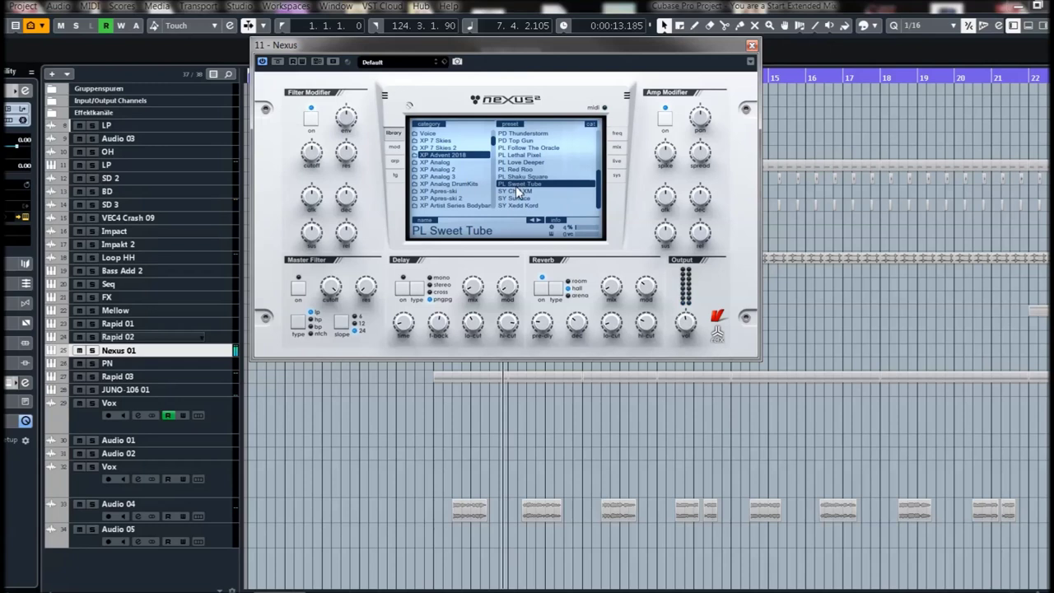
pyautogui.click(519, 191)
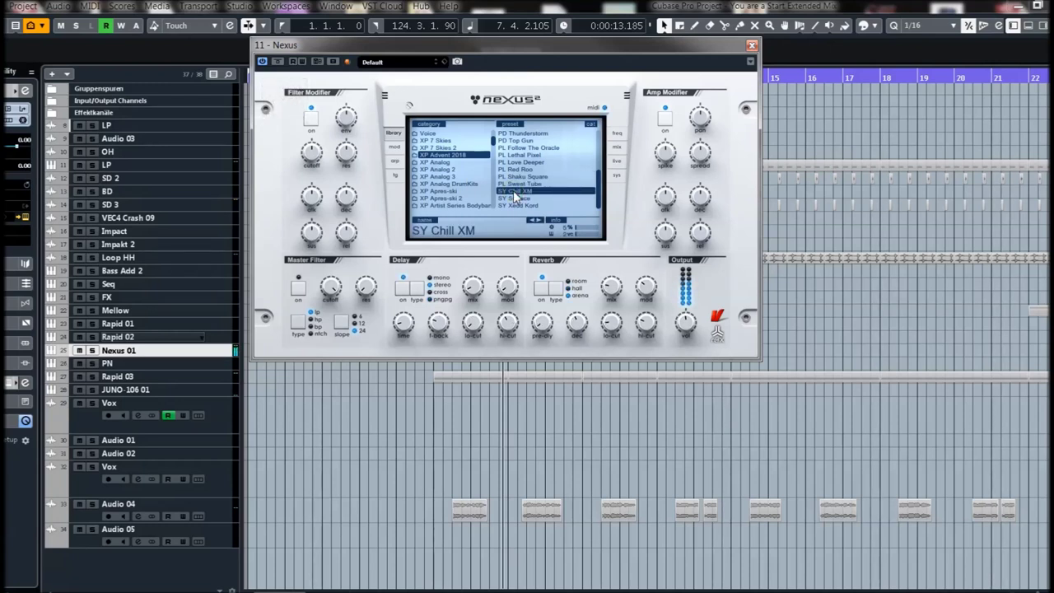
pyautogui.click(513, 199)
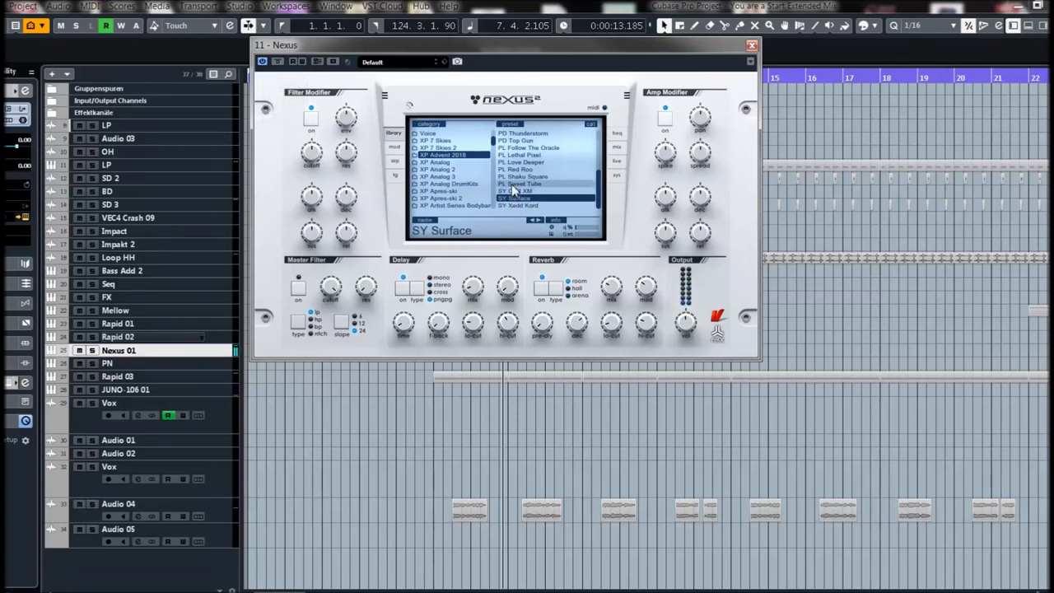
pyautogui.click(517, 206)
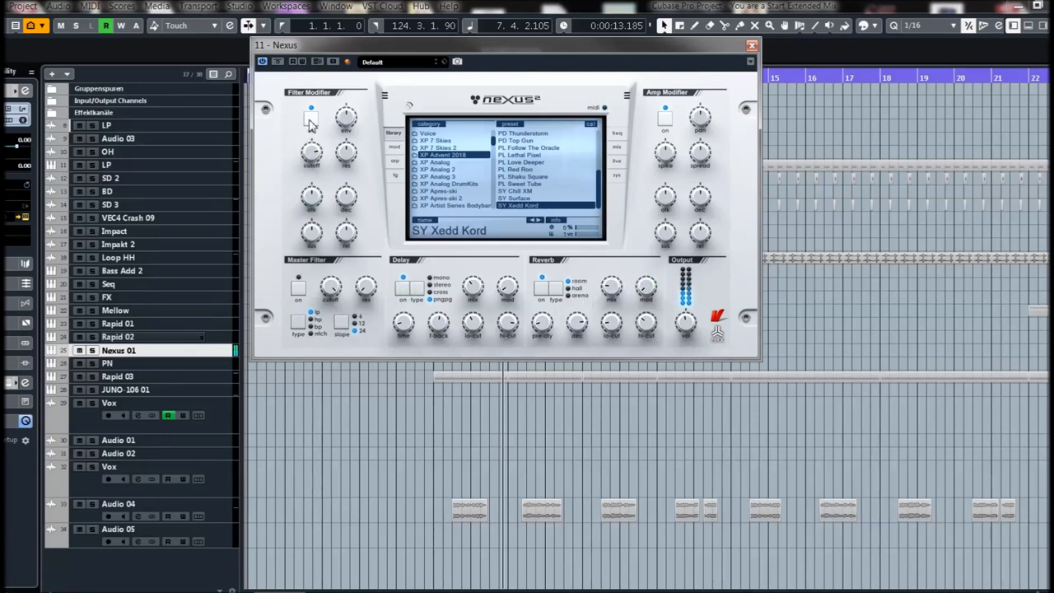
pyautogui.moveTo(311, 152)
pyautogui.mouseDown()
pyautogui.moveTo(328, 196)
pyautogui.moveTo(314, 157)
pyautogui.mouseUp()
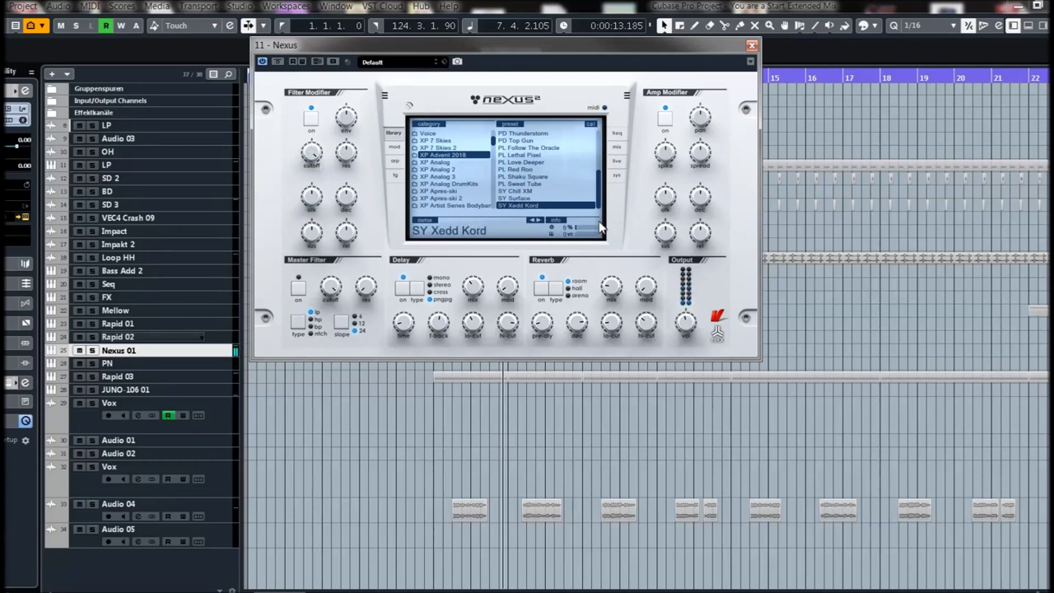